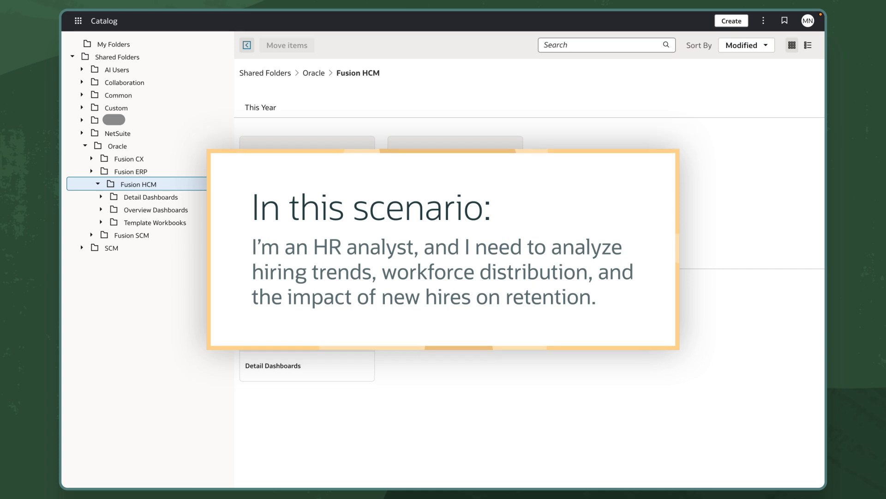
Open the Workforce Composition dashboard from the Workforce folder under Fusion HCM's Detail Dashboards
click(101, 197)
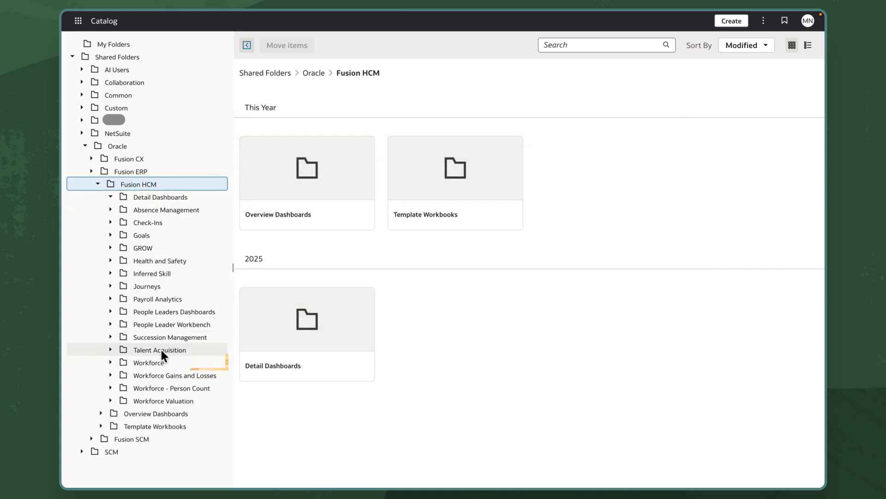
click(156, 361)
click(753, 293)
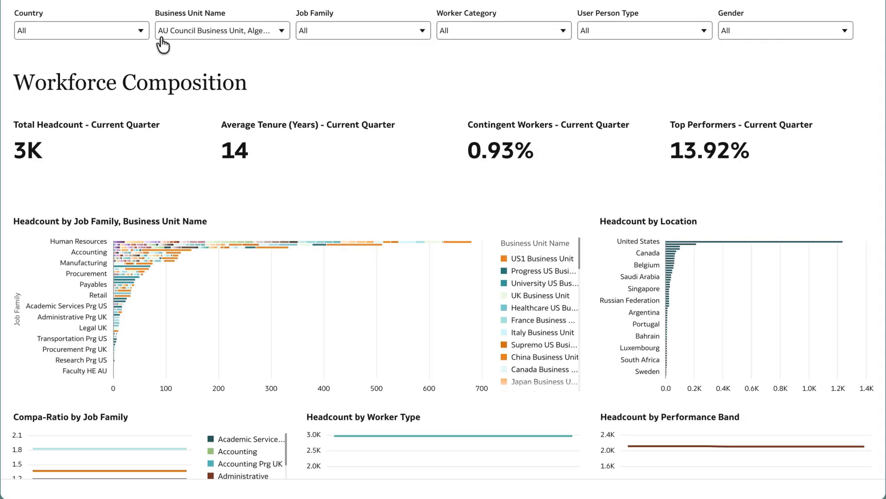
Filter the dashboard's Country to United States by searching for "united"
click(140, 31)
click(84, 101)
text(united)
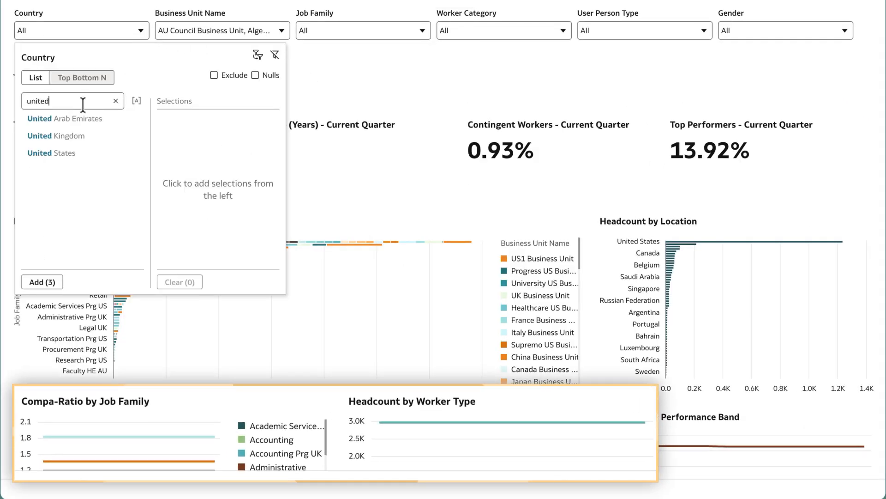
click(384, 67)
Filter Worker Category by Blue collar to compare the dashboard's figures, and remove that filter value again
click(563, 30)
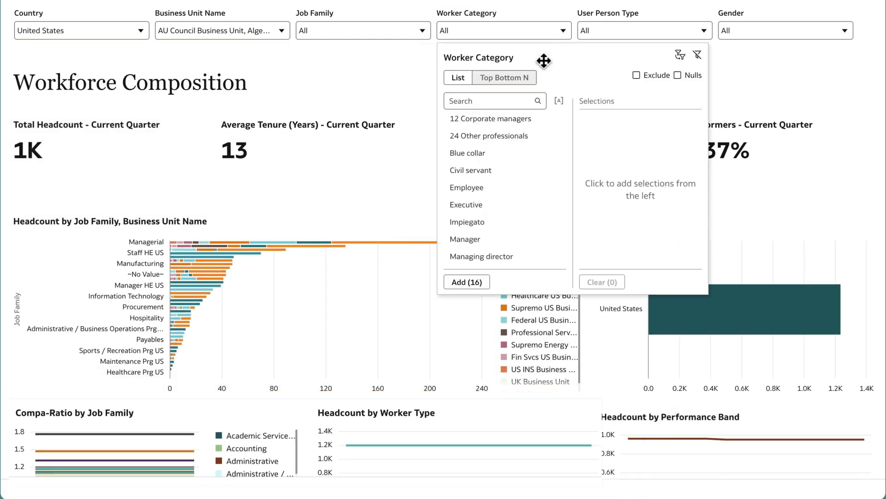
click(403, 154)
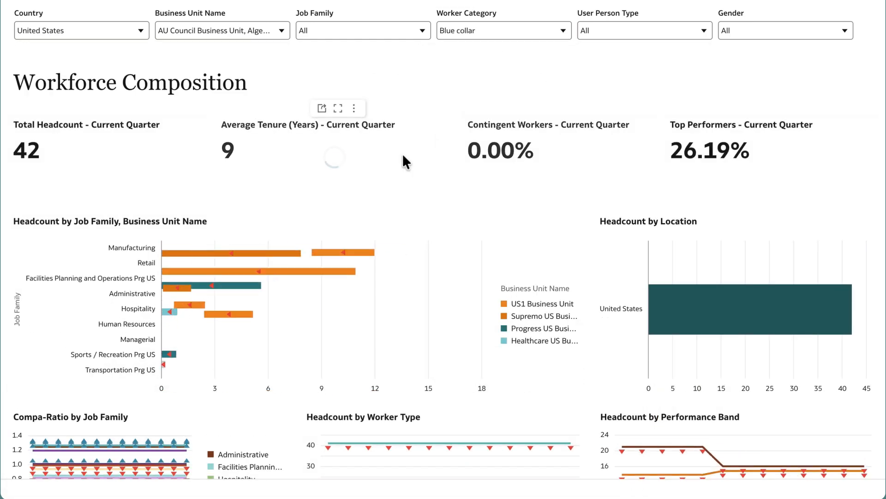
click(536, 36)
click(598, 119)
click(403, 79)
Drill the United States bar of the Headcount by Location chart down to Age Band
right_click(642, 282)
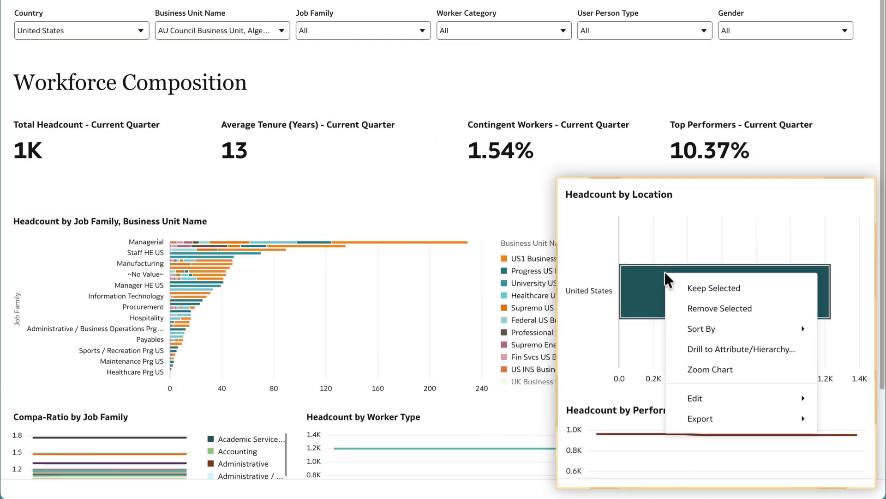
click(693, 346)
click(732, 405)
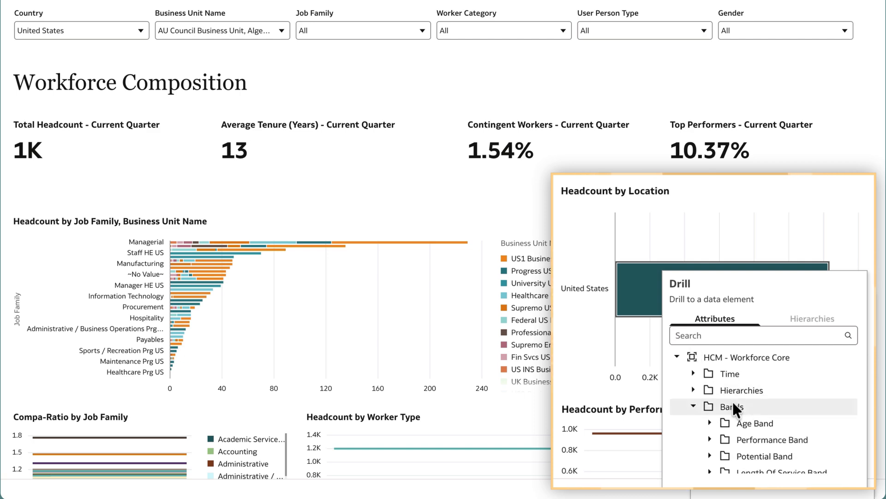
click(765, 425)
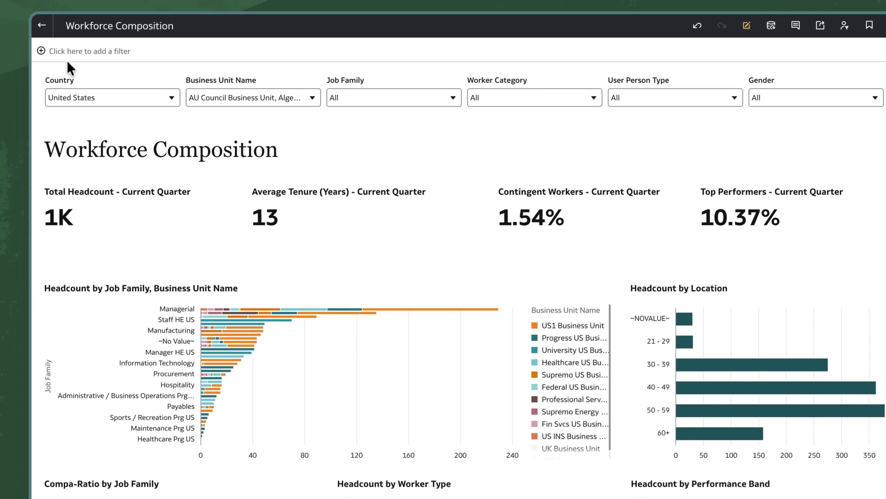
Leave the dashboard and create a new workbook based on the HCM - Workforce Core subject area
click(41, 26)
click(809, 25)
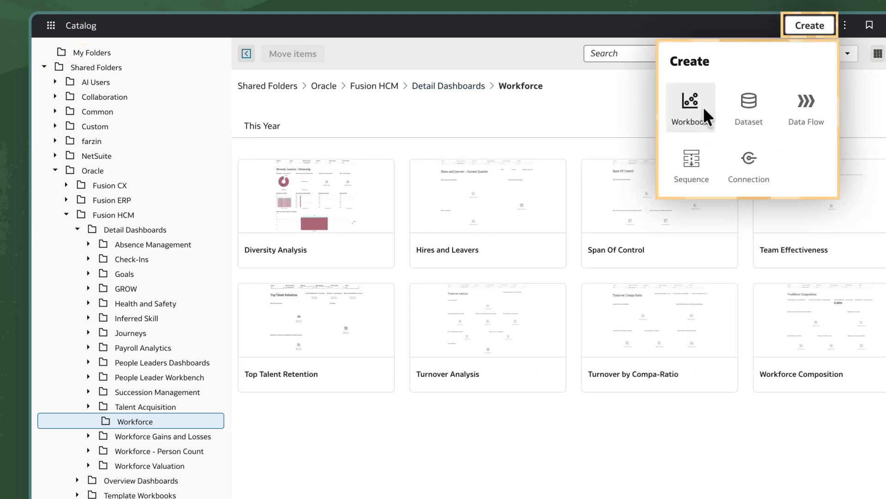
click(702, 106)
text(core)
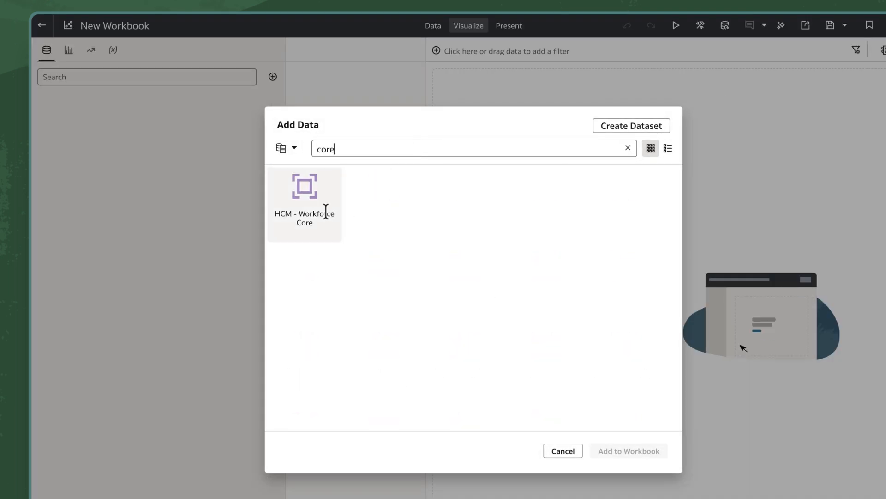
click(325, 211)
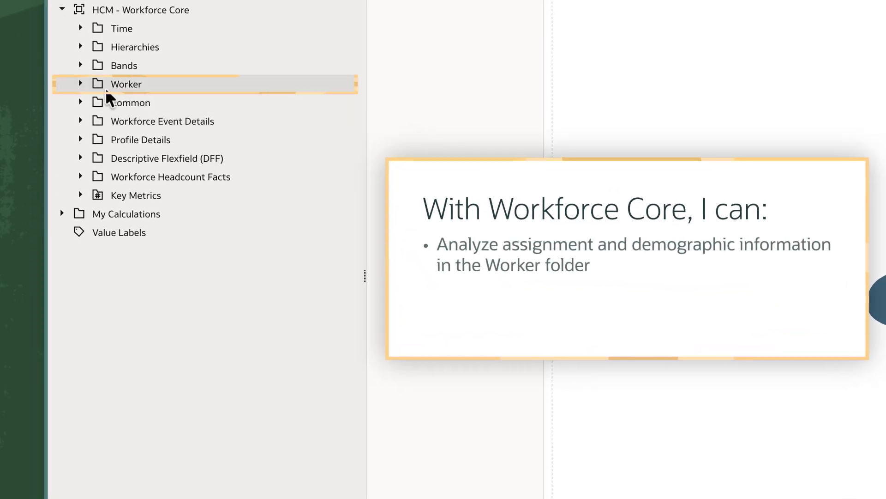
Examine the Assignment Information and Diversity attributes in the Worker folder and the contents of Workforce Event Details
click(81, 84)
click(100, 122)
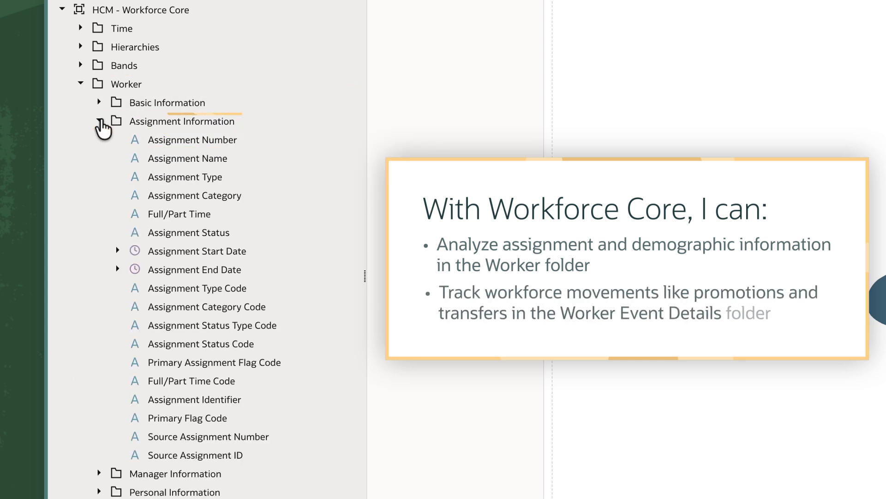
scroll(323, 480, down, 3)
click(99, 398)
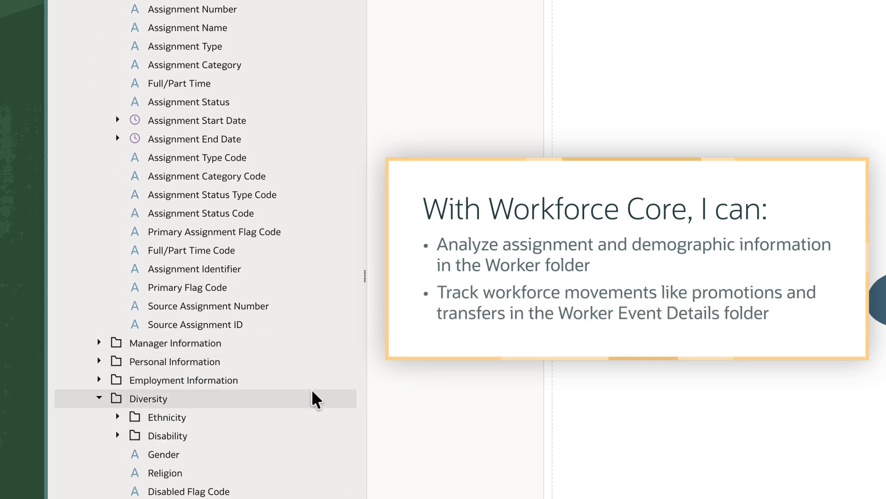
scroll(312, 396, down, 3)
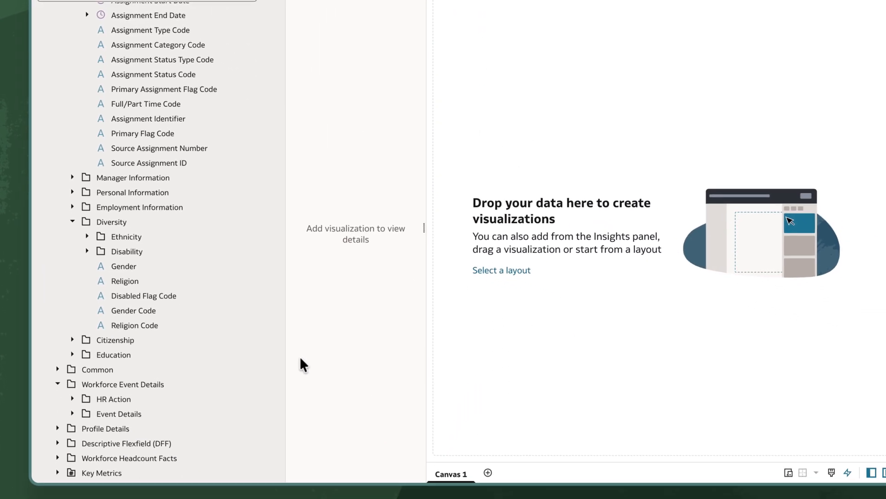
Examine the Time attributes and the metrics under Facts - Workforce Headcount in the subject area
scroll(158, 257, up, 5)
click(57, 31)
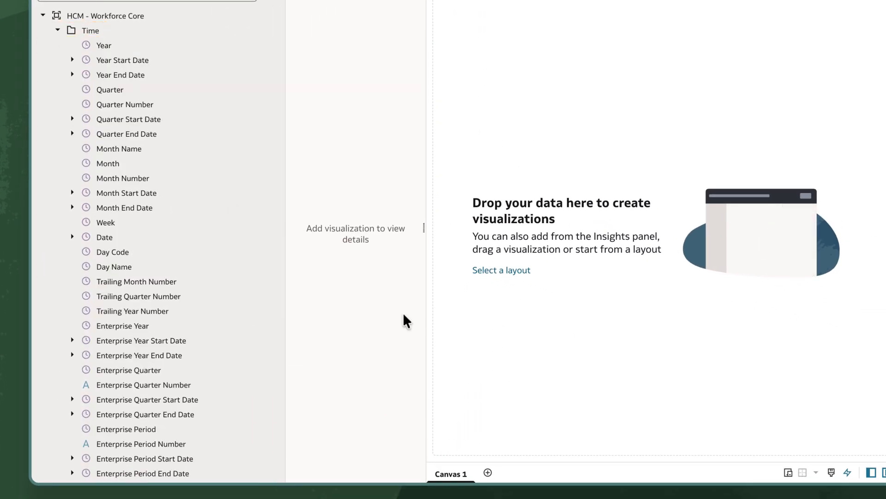
scroll(216, 350, down, 15)
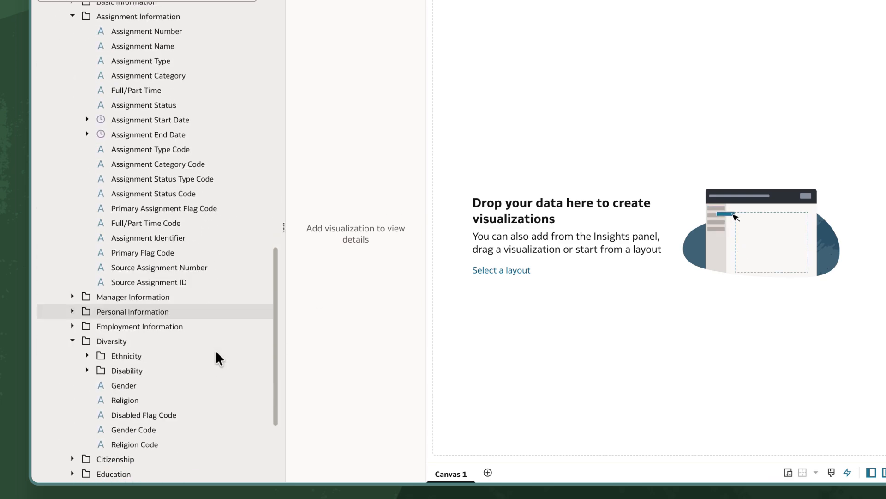
scroll(206, 370, down, 6)
click(73, 306)
scroll(261, 397, down, 12)
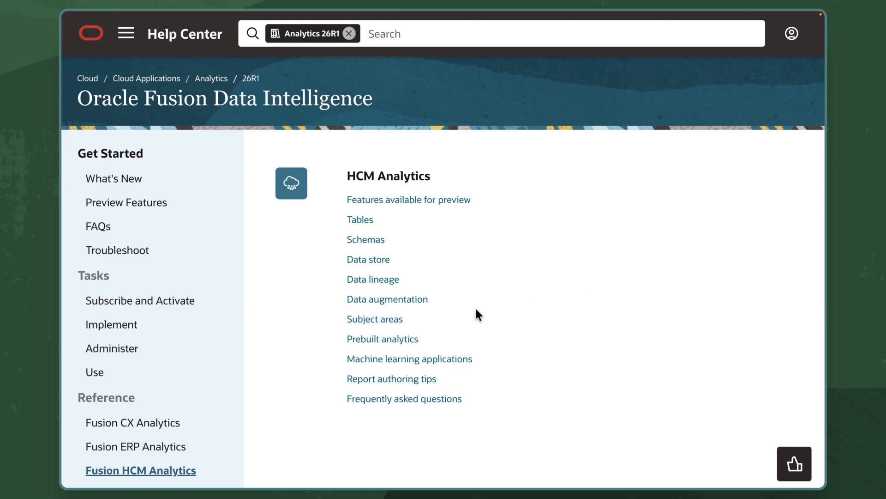
In the Oracle Help Center, open the Subject Areas chapter for HCM Analytics and expand its Subject Areas topic
click(387, 323)
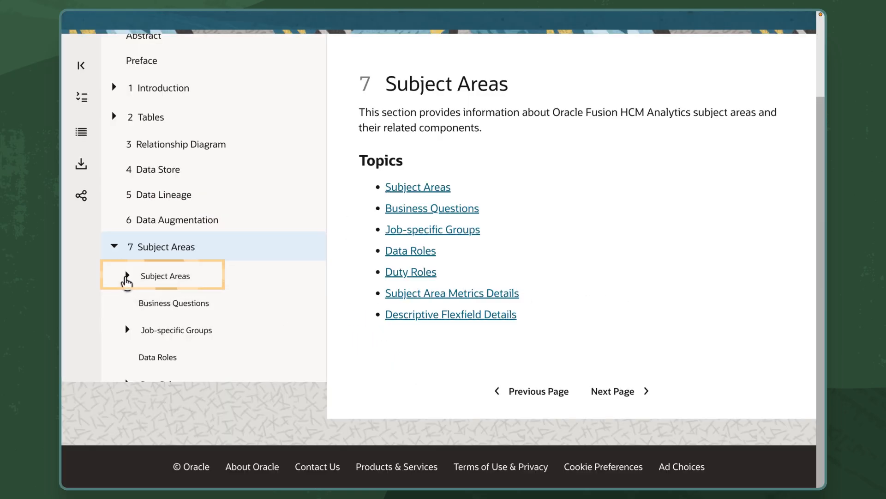
click(127, 277)
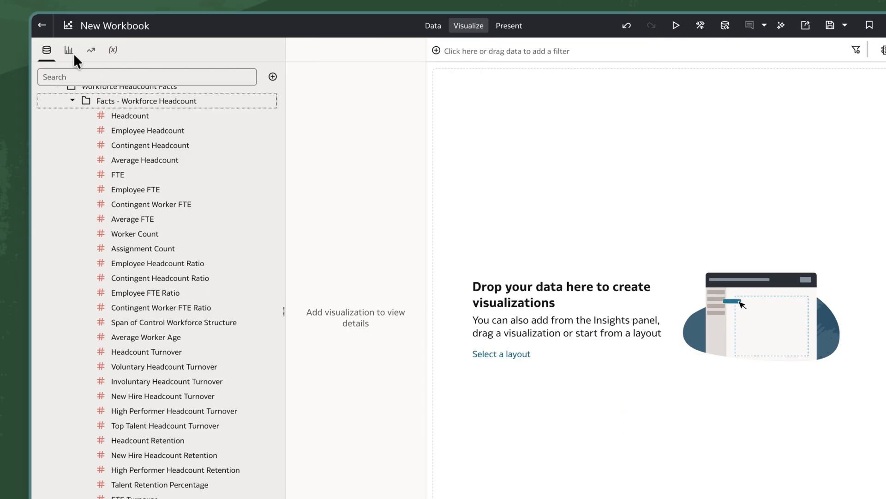
In the new workbook, add a Dashboard Filters control to the empty canvas
click(69, 50)
scroll(103, 273, down, 5)
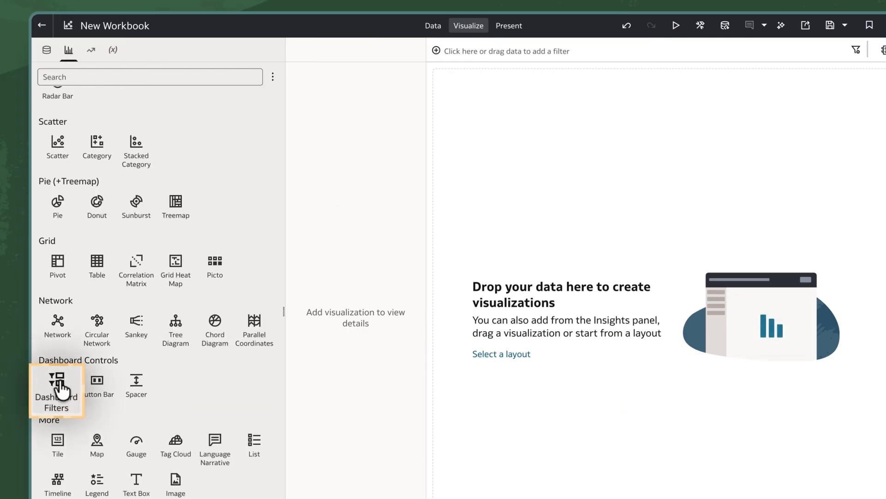
drag(60, 390, 560, 146)
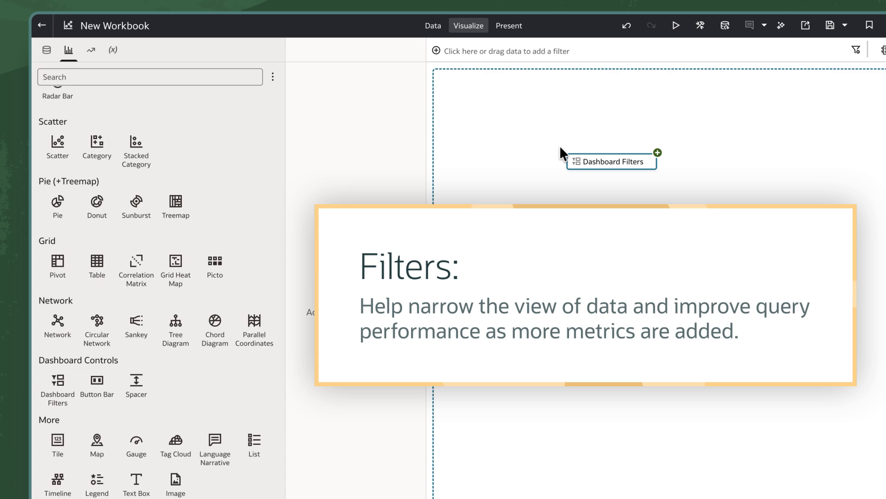
drag(560, 146, 559, 146)
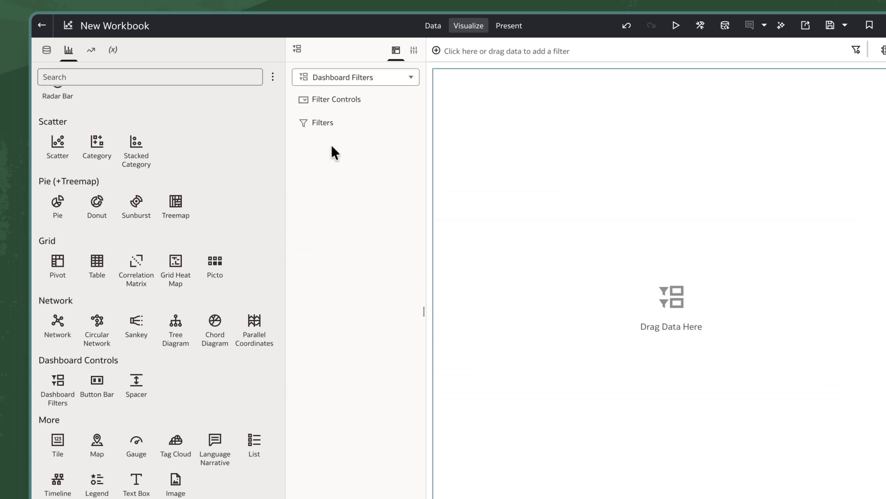
Add Business Unit Name from the Common folder's HR Business Unit attributes as a dashboard filter
click(46, 51)
scroll(158, 267, up, 10)
click(88, 114)
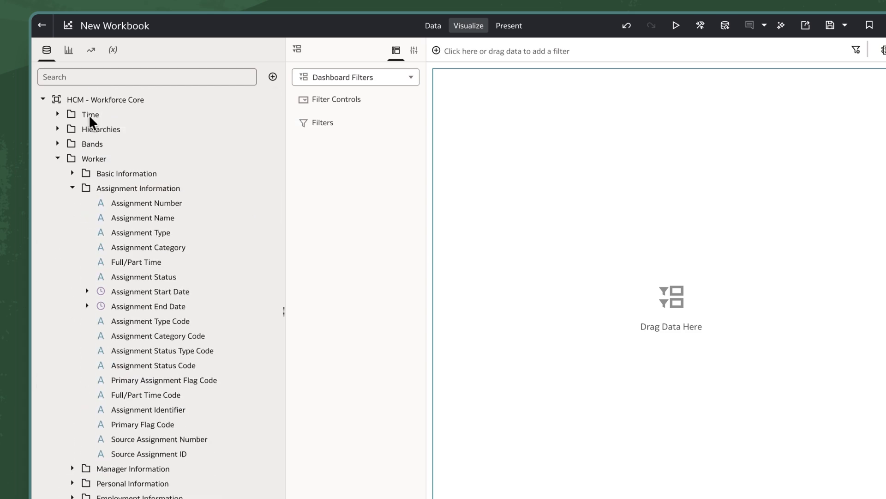
click(79, 158)
click(58, 173)
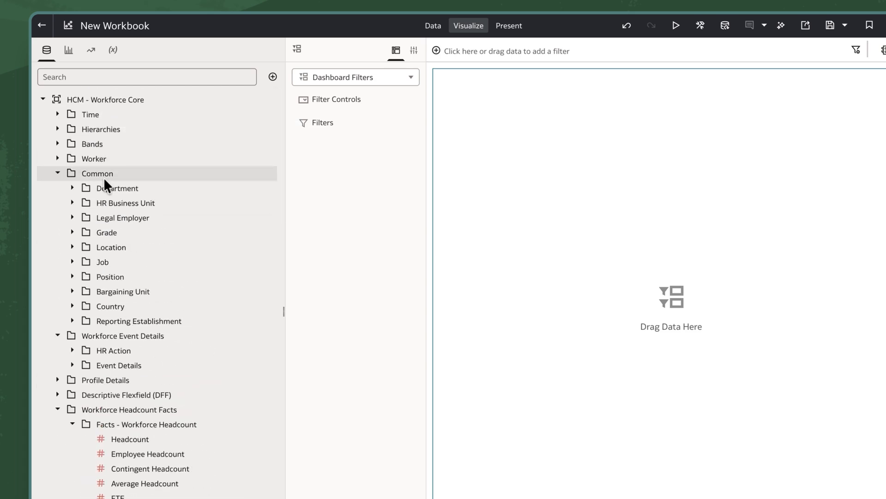
click(72, 203)
drag(92, 218, 570, 139)
Add Job Family from the Job folder and Country Name from the Country folder to the dashboard filters
click(73, 306)
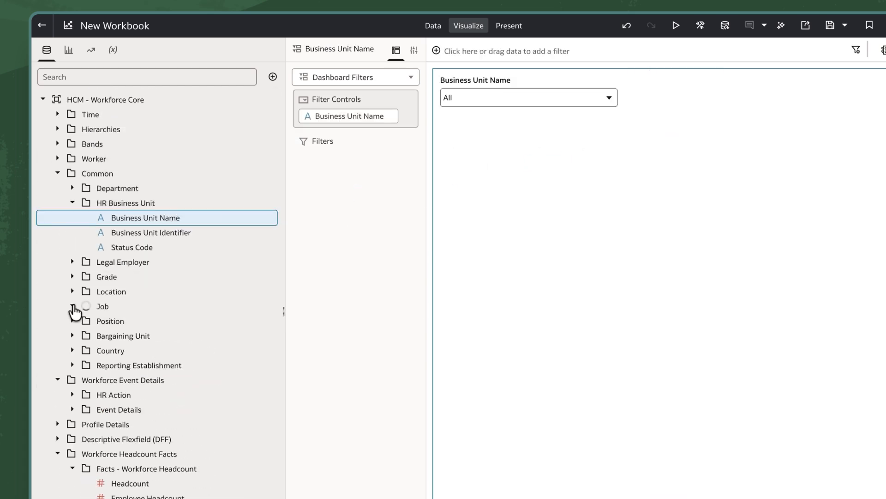
drag(113, 365, 663, 182)
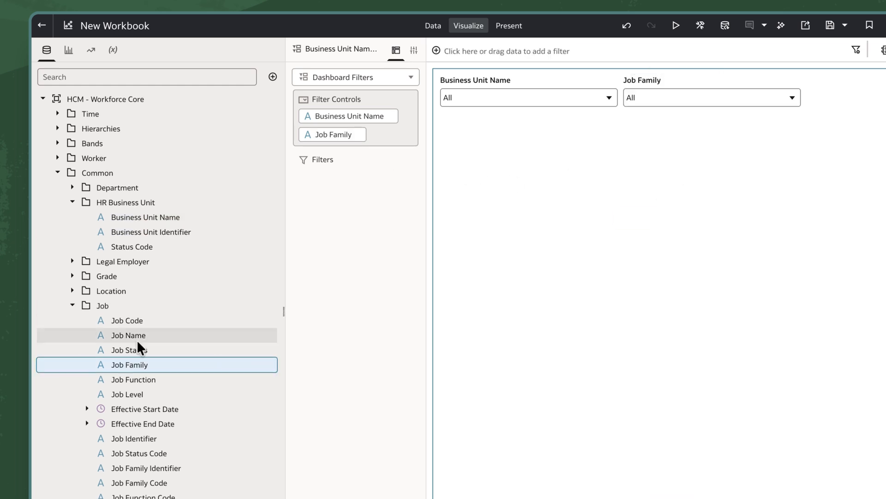
scroll(92, 415, down, 2)
click(73, 447)
drag(148, 477, 844, 125)
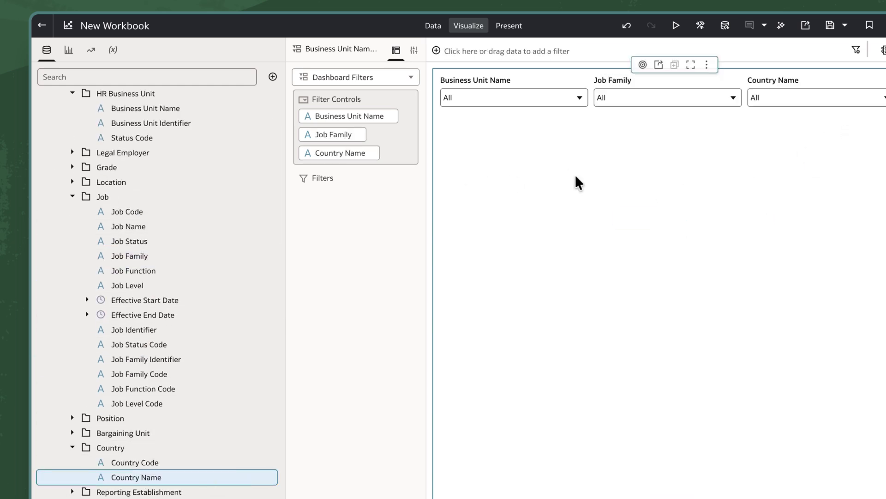
Set the Business Unit Name filter to Supremo US Business Unit, searching for "supremo"
click(580, 98)
click(492, 169)
text(supremo)
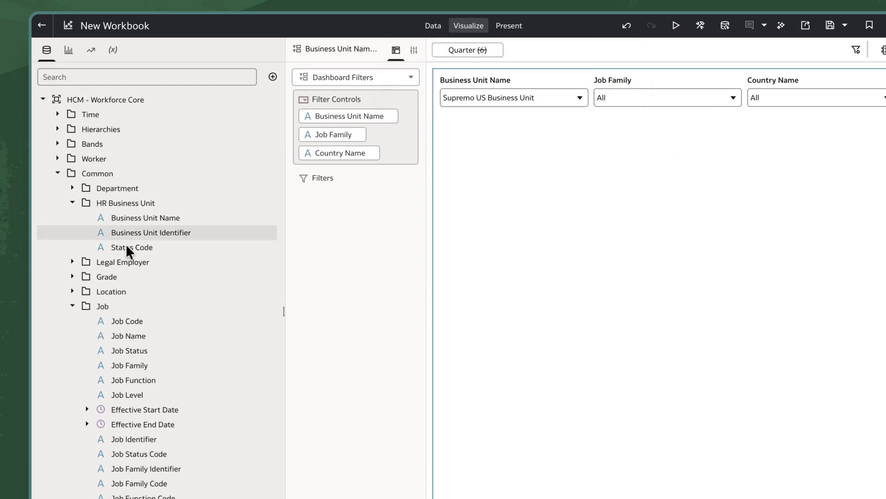
Create the best visualization for the Hire Count metric from Facts - Workforce Events
scroll(121, 273, down, 10)
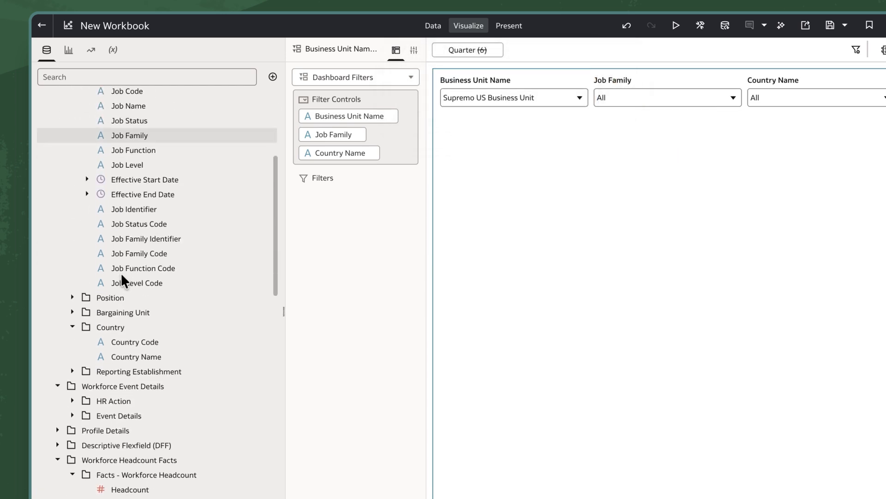
click(73, 303)
scroll(139, 314, down, 1)
click(73, 317)
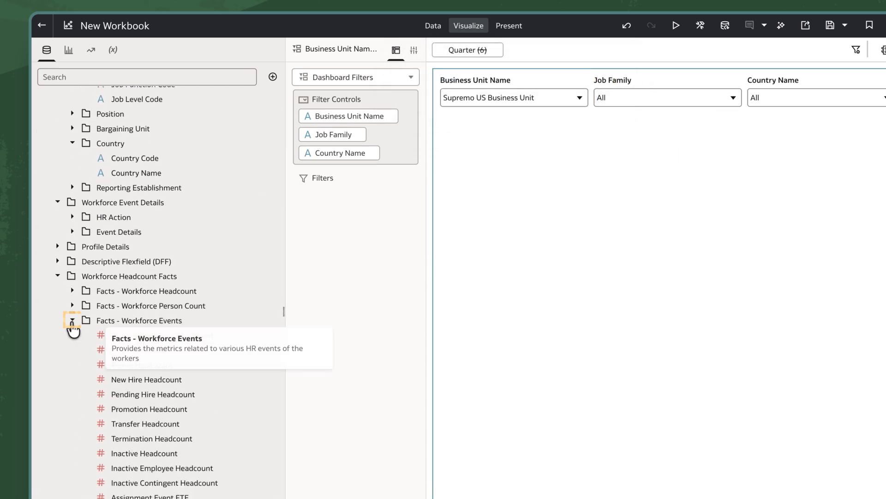
scroll(118, 320, down, 3)
scroll(118, 320, down, 5)
right_click(124, 360)
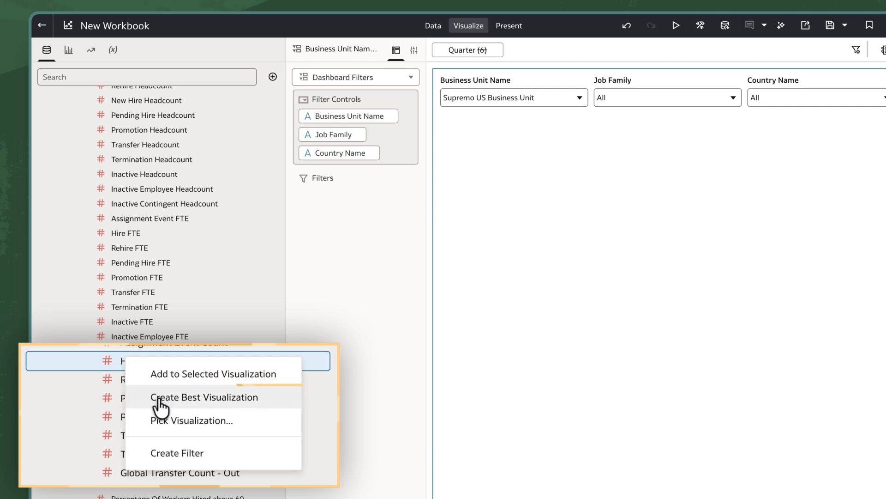
click(159, 400)
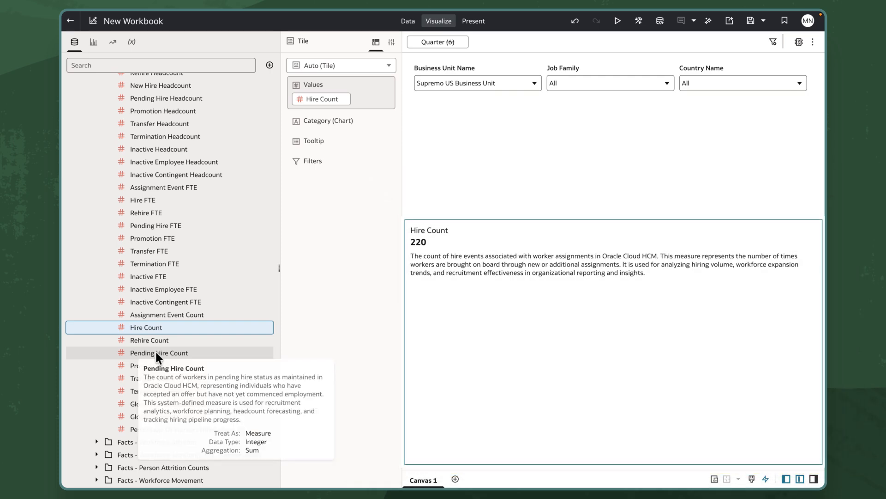
Add Quarter from the Time folder to the Hire Count visualization
scroll(157, 324, up, 20)
click(84, 98)
drag(128, 148, 529, 313)
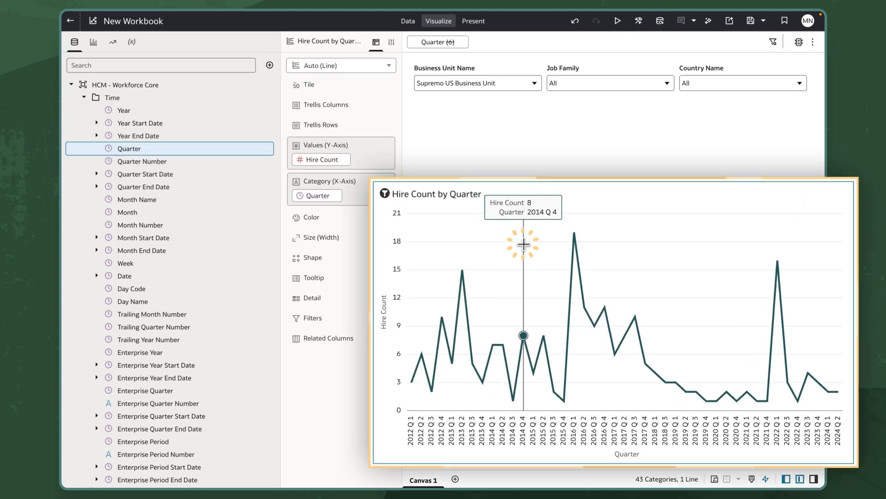
Add a trend line to the Hire Count by Quarter chart
right_click(523, 336)
mouse_move(569, 322)
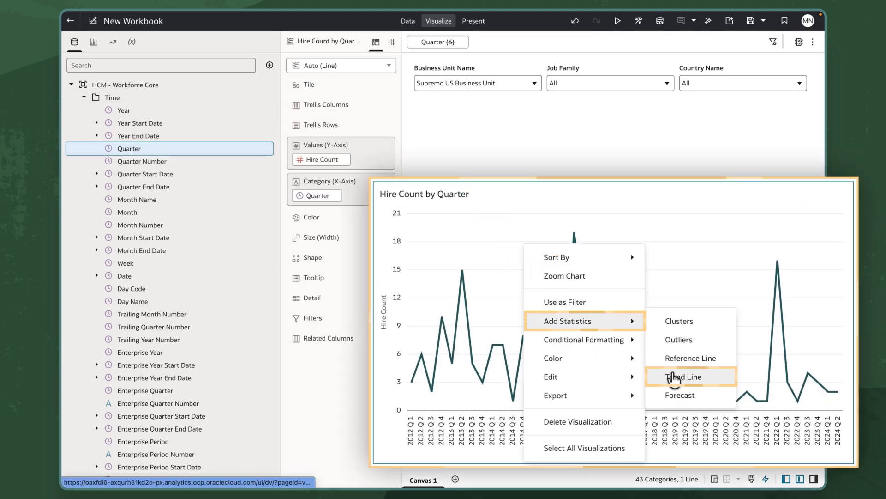
click(674, 377)
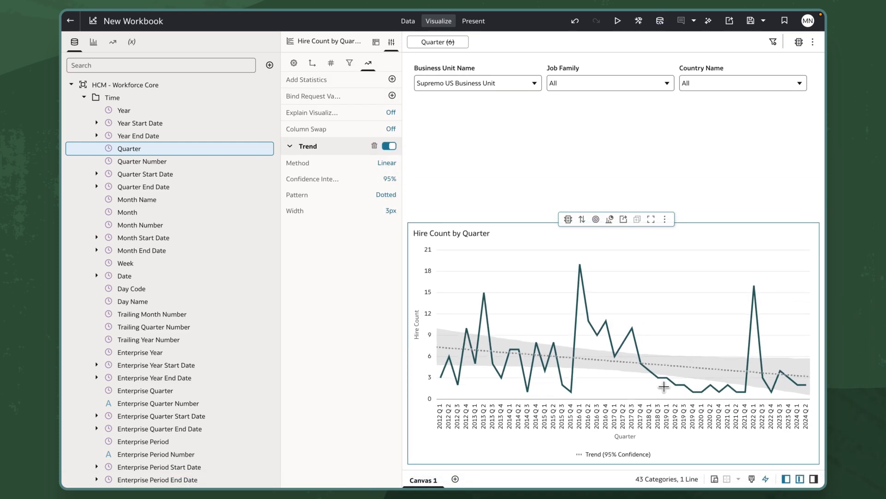
Remove the trend line from the Hire Count by Quarter visualization and change it to a Bar chart
click(375, 146)
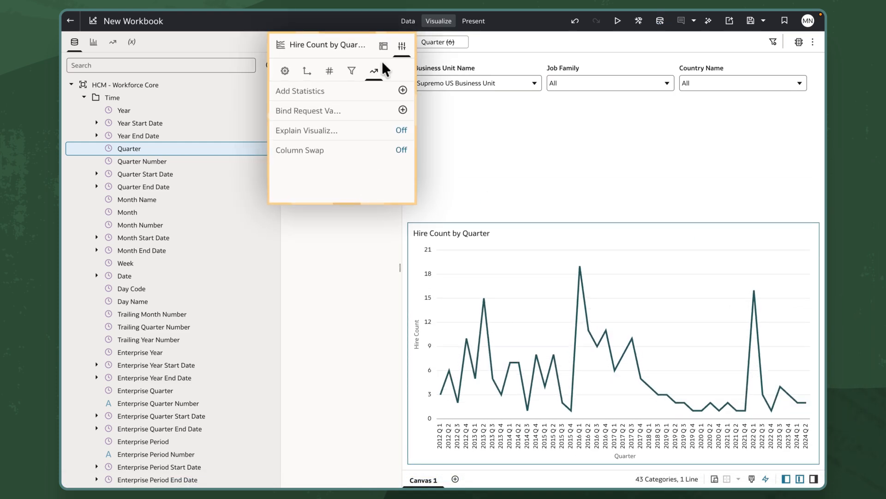
click(376, 42)
click(375, 75)
click(320, 95)
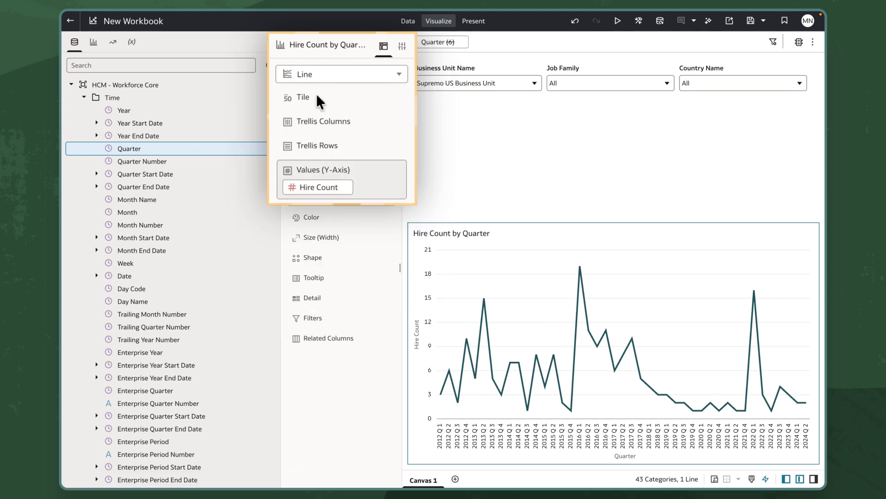
Filter the Hire Count by Quarter chart on Trailing Quarter Number with a range of 0 to 15
drag(154, 326, 318, 295)
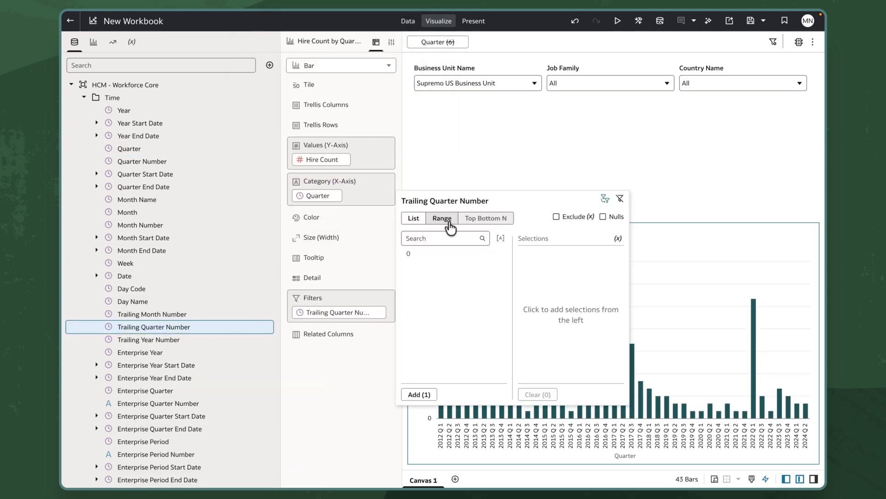
click(442, 218)
text(15)
click(364, 370)
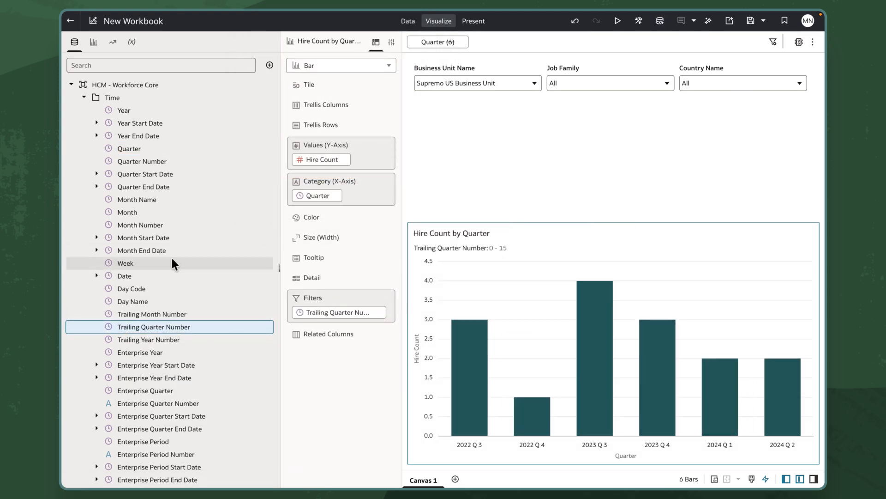
Color the Hire Count bars by Grade Name from the Grade folder and change the chart to Stacked Bar
scroll(134, 225, down, 10)
click(170, 255)
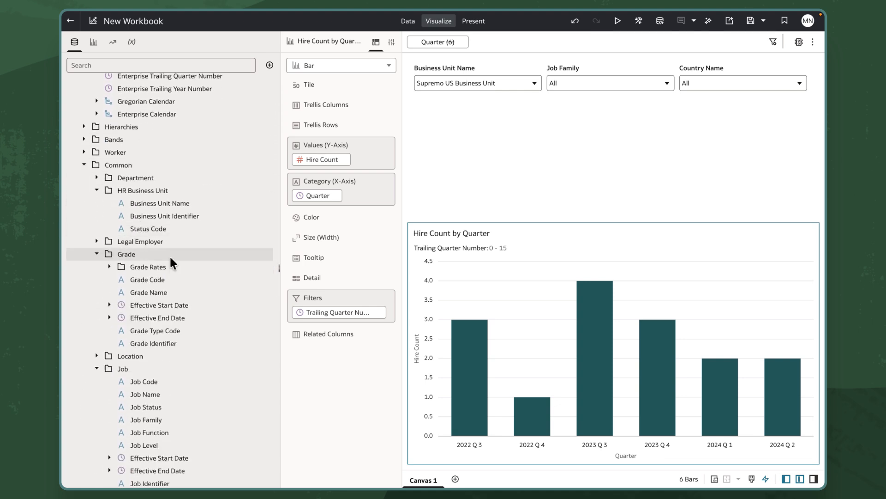
scroll(170, 255, down, 1)
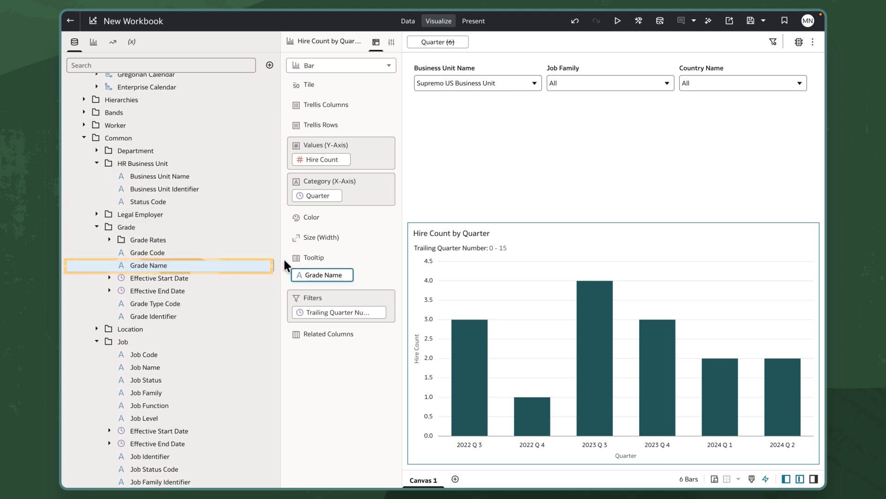
drag(323, 219, 323, 220)
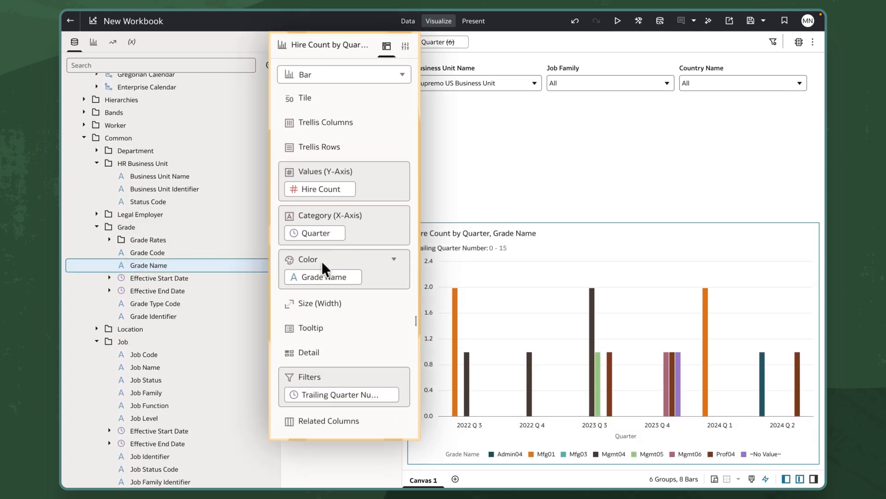
click(400, 76)
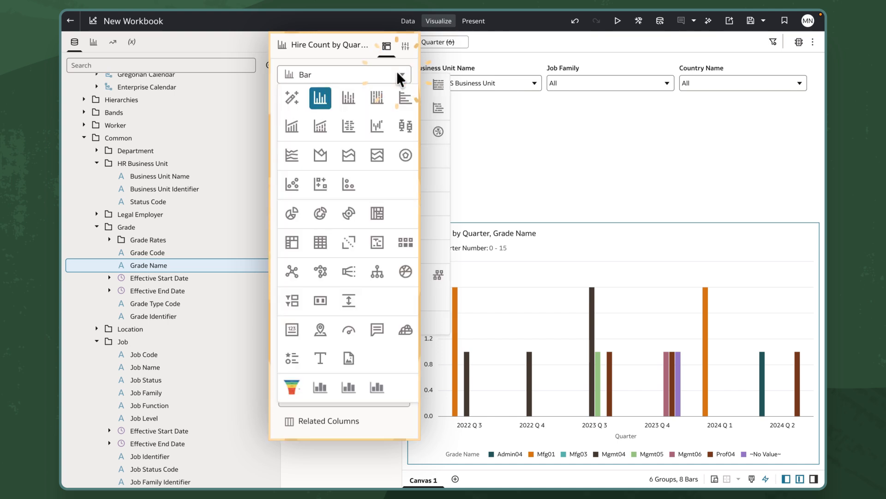
click(349, 98)
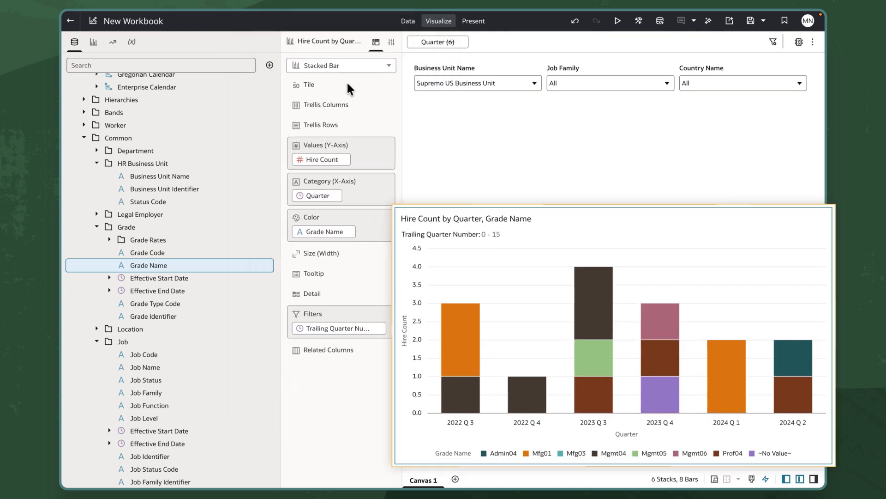
Add an average reference line to the stacked Hire Count chart and make the chart taller
right_click(524, 219)
mouse_move(591, 295)
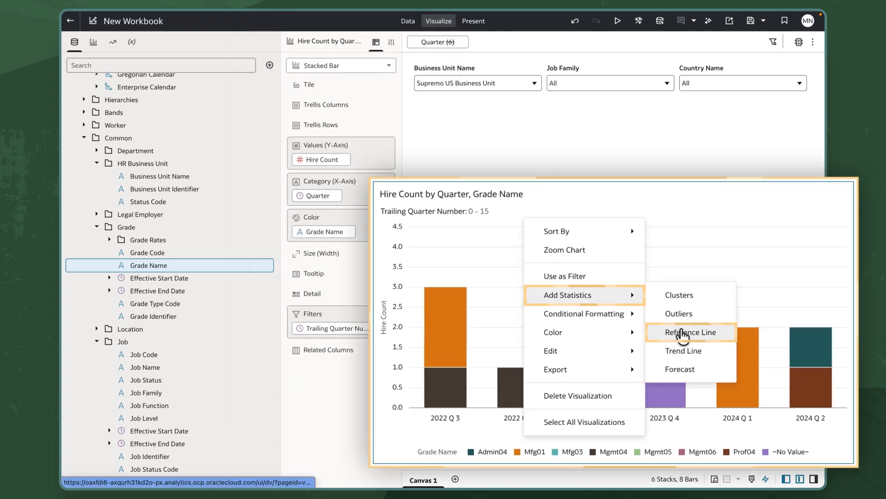
click(684, 333)
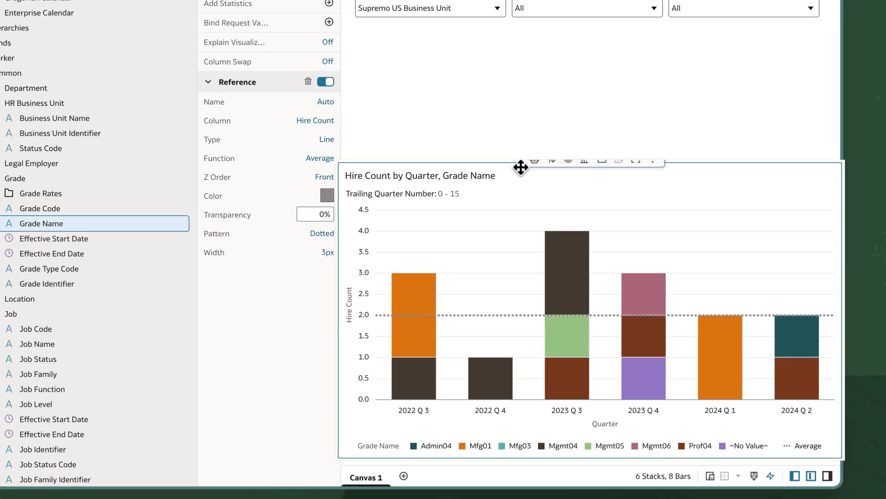
drag(488, 143, 488, 5)
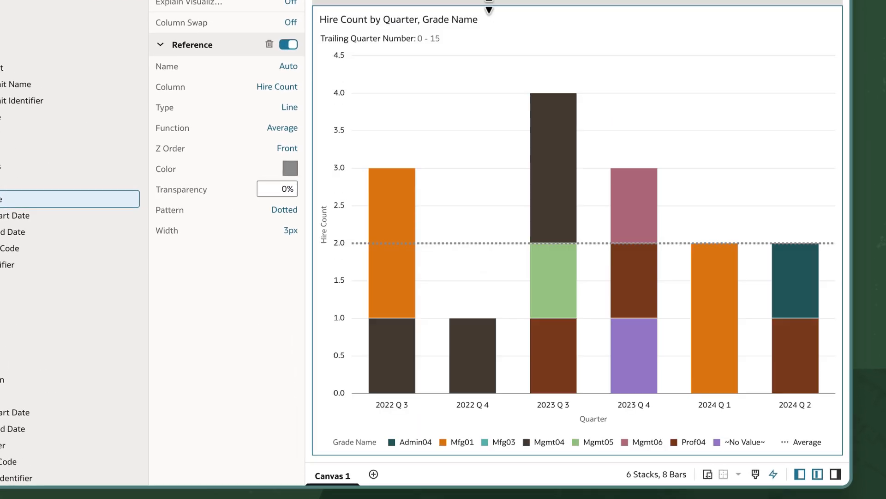
Duplicate the stacked Hire Count chart side by side with the original and remove Grade Name from the copy's color
right_click(436, 109)
mouse_move(491, 256)
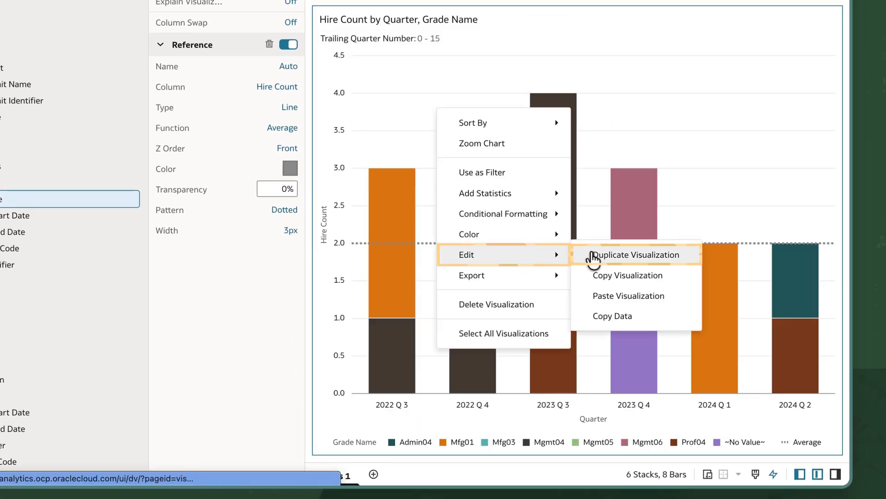
click(597, 254)
drag(422, 217, 332, 178)
click(782, 101)
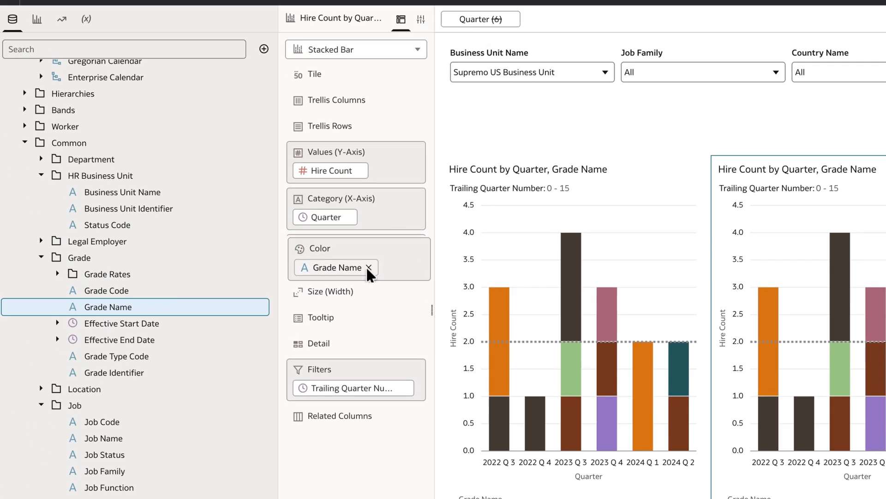
click(235, 167)
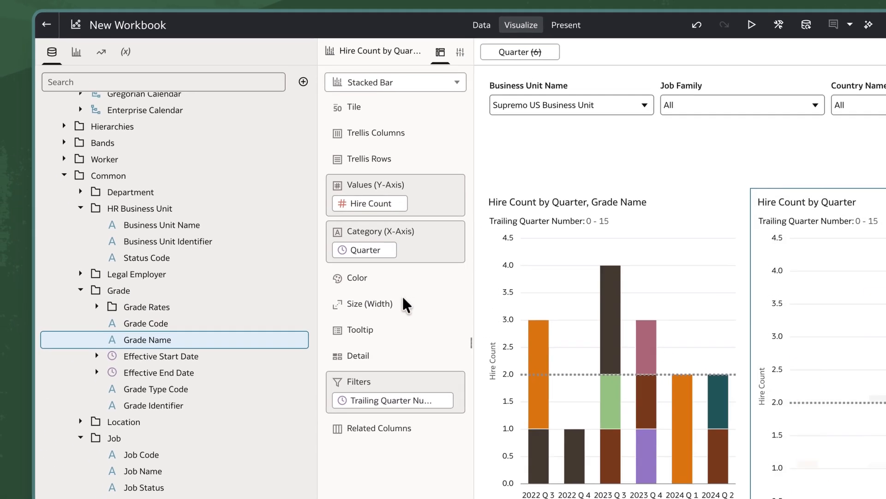
Clear the Business Unit Name filter so that all business units are included
click(642, 113)
click(688, 203)
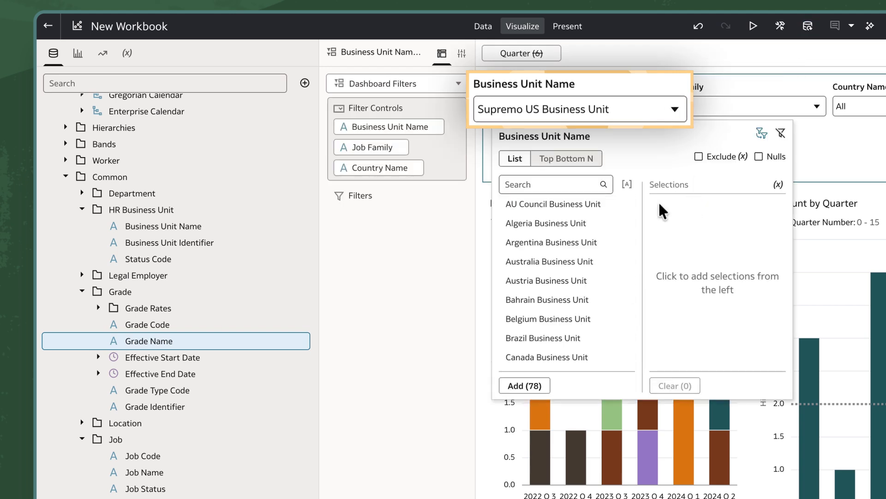
click(379, 382)
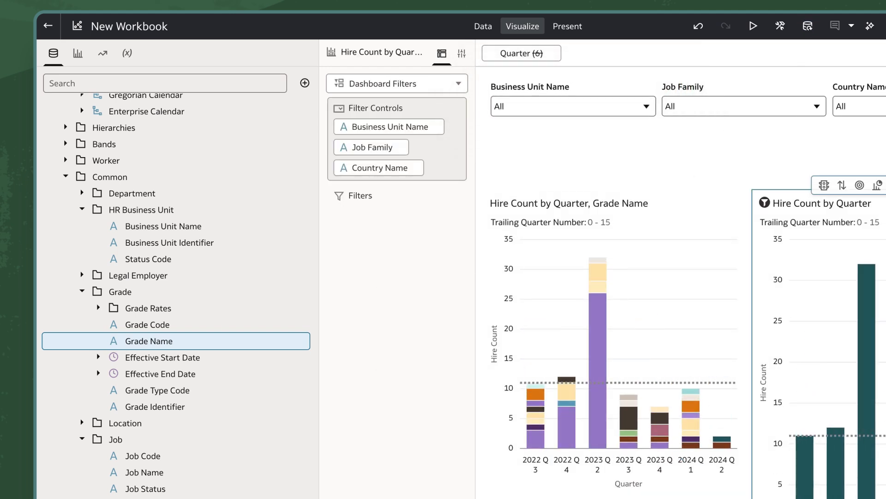
Replace Quarter with Country Name as the duplicated chart's category and change its visualization type to Map
click(388, 250)
scroll(187, 388, down, 10)
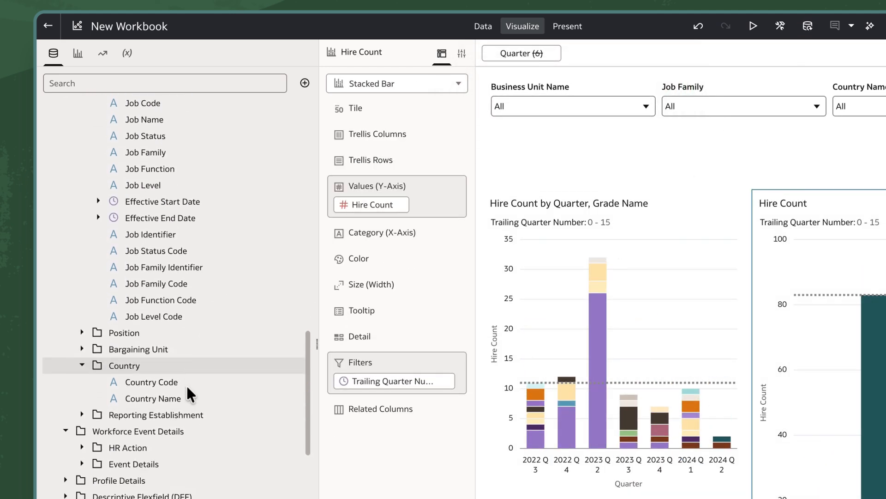
drag(167, 390, 354, 237)
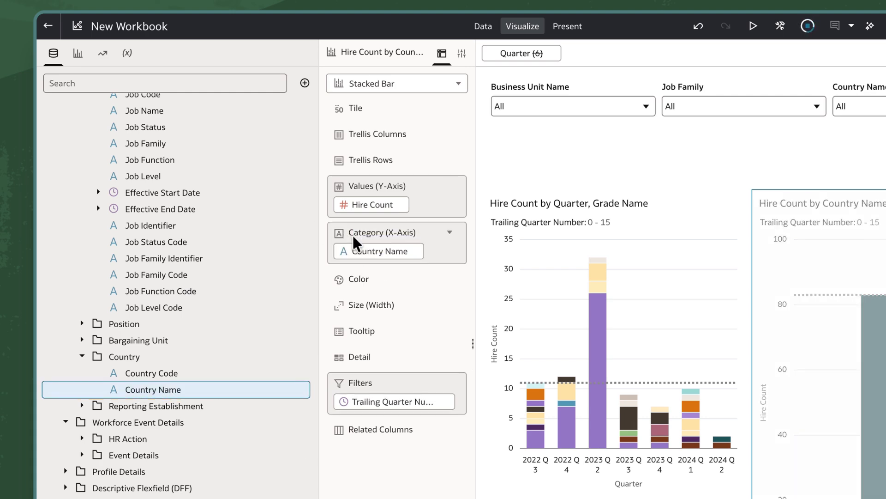
click(457, 88)
click(372, 354)
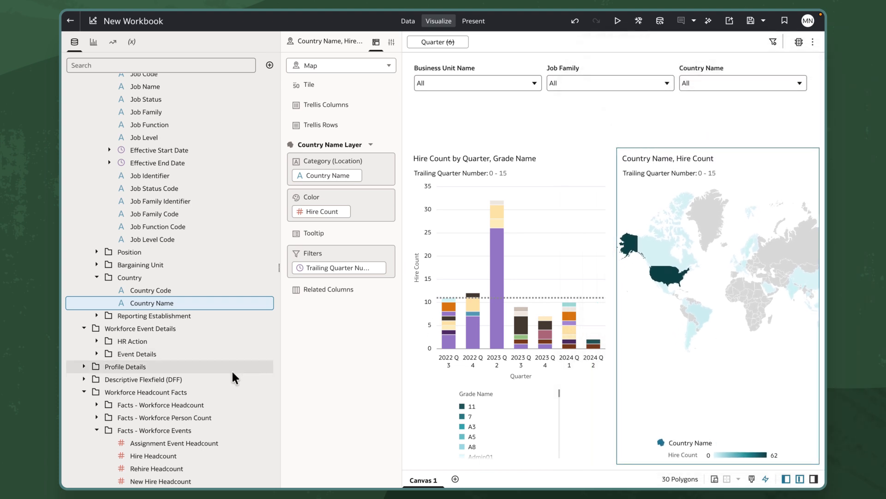
Create a New Hire Turnover by Quarter line chart below the Hire Count visualizations
scroll(232, 371, down, 2)
click(96, 320)
click(97, 309)
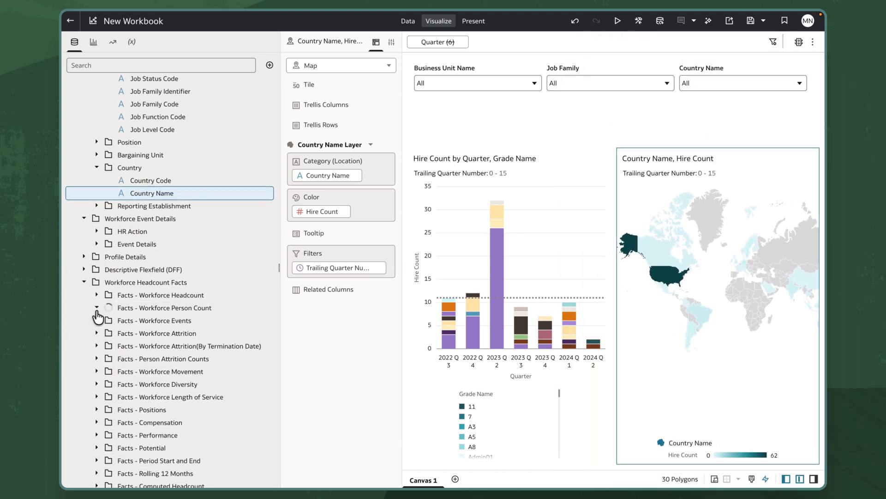
scroll(141, 350, down, 2)
click(153, 351)
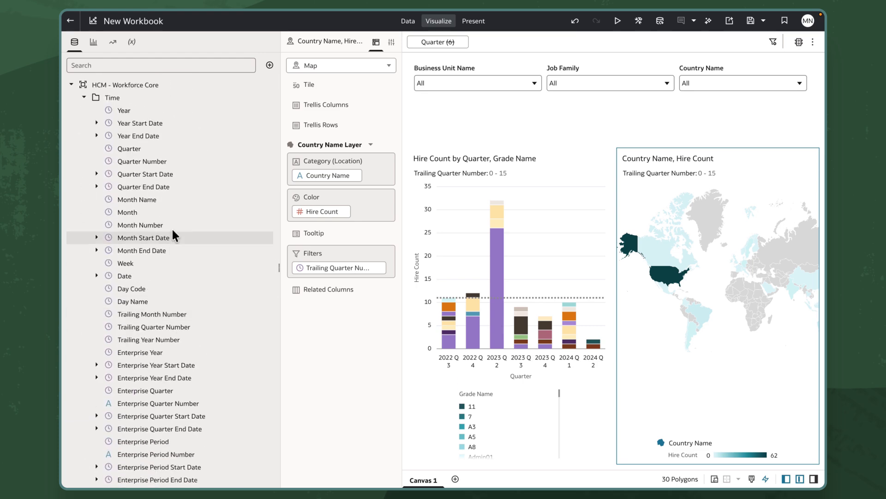
right_click(181, 147)
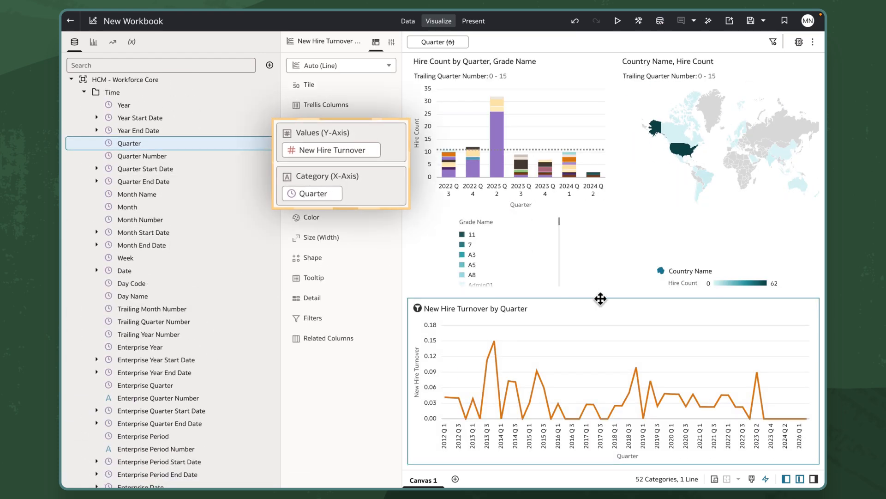
Make the New Hire Turnover chart slightly taller and collapse the data and grammar panes to widen the canvas
drag(602, 296, 602, 286)
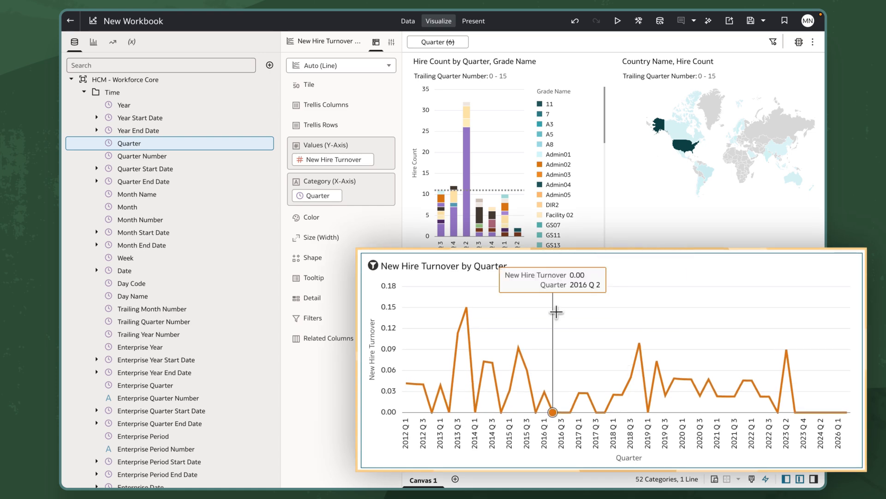
scroll(548, 317, up, 2)
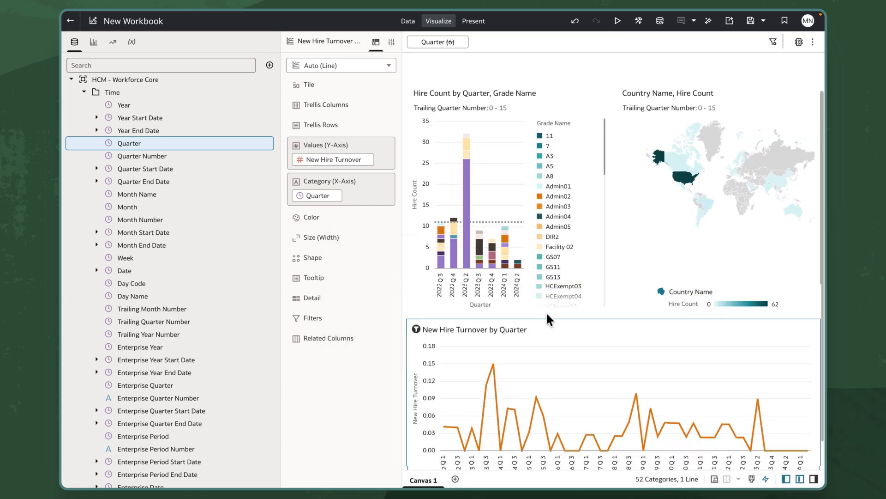
click(398, 272)
click(279, 272)
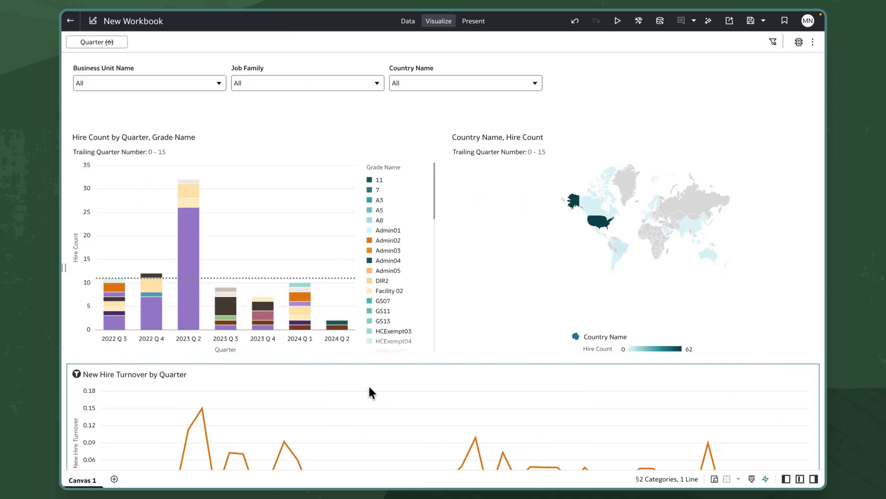
Start saving the workbook under the name Overview Workforce Core and open Shared Folders as its location
click(750, 20)
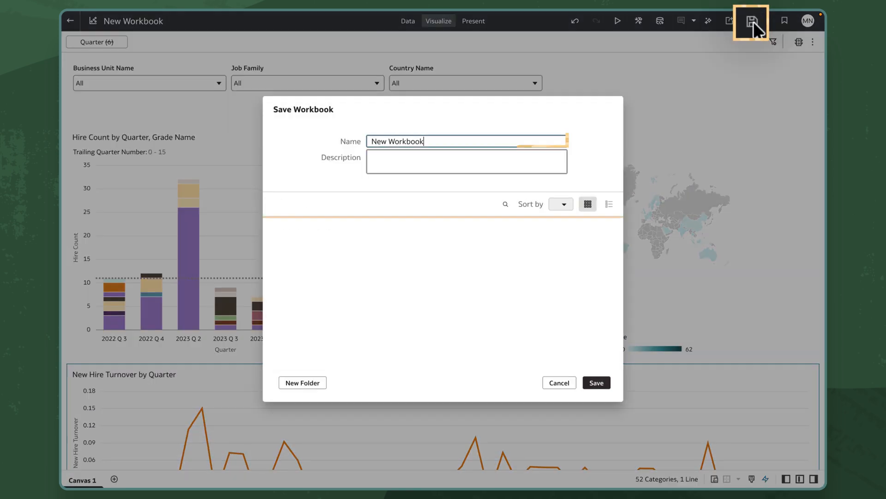
text(Overview Workforce Core)
click(273, 203)
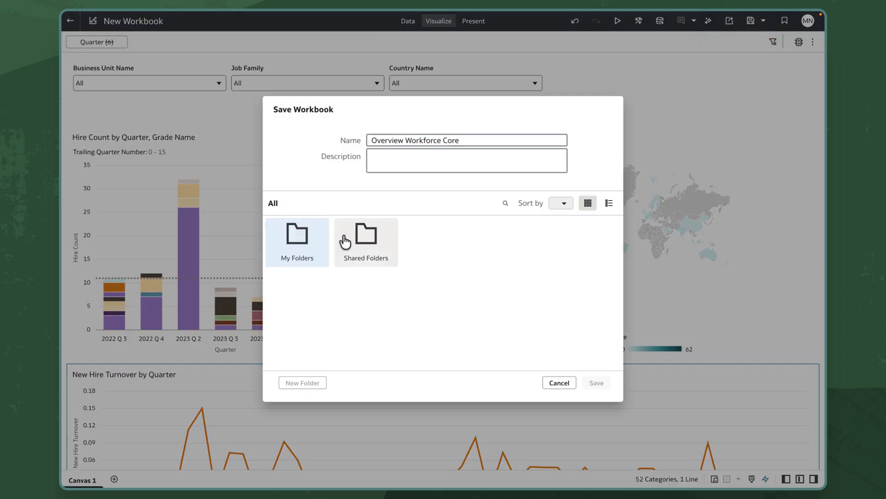
click(364, 235)
Create a folder named Custom HCM Workbooks in Shared Folders and save the workbook in it
click(302, 382)
text(Custom HCM Workb)
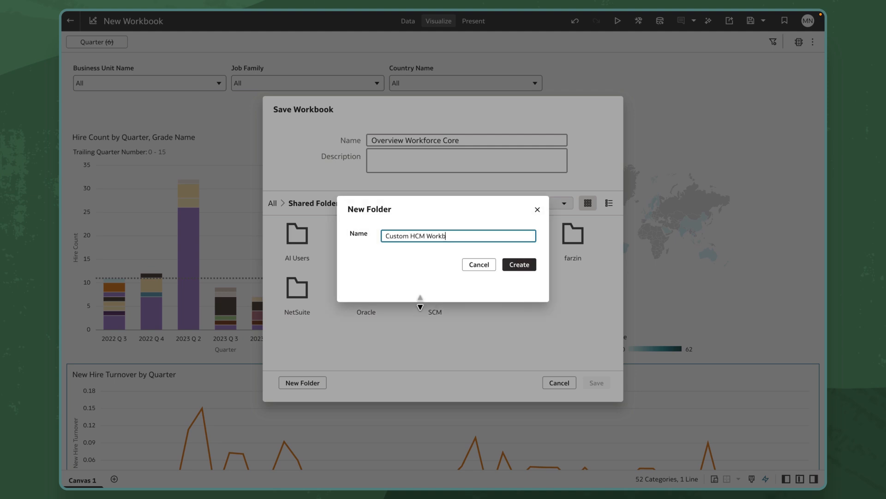
text(ooks)
click(519, 264)
double_click(577, 238)
click(596, 385)
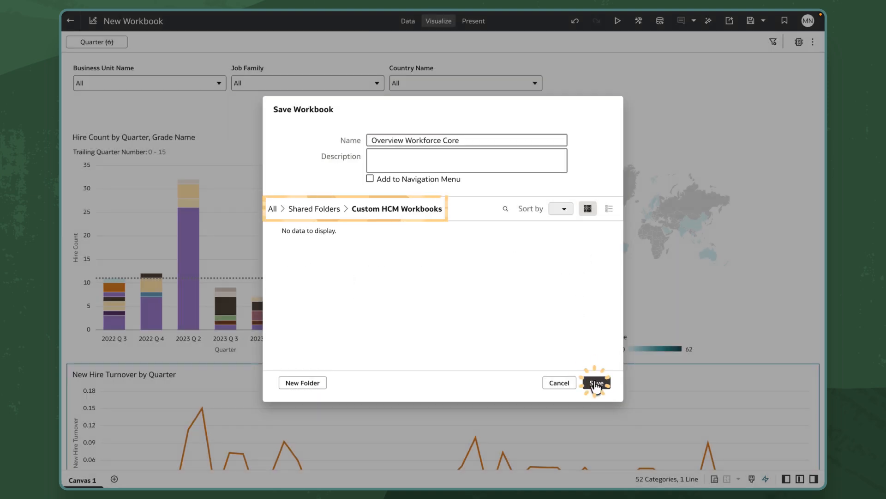